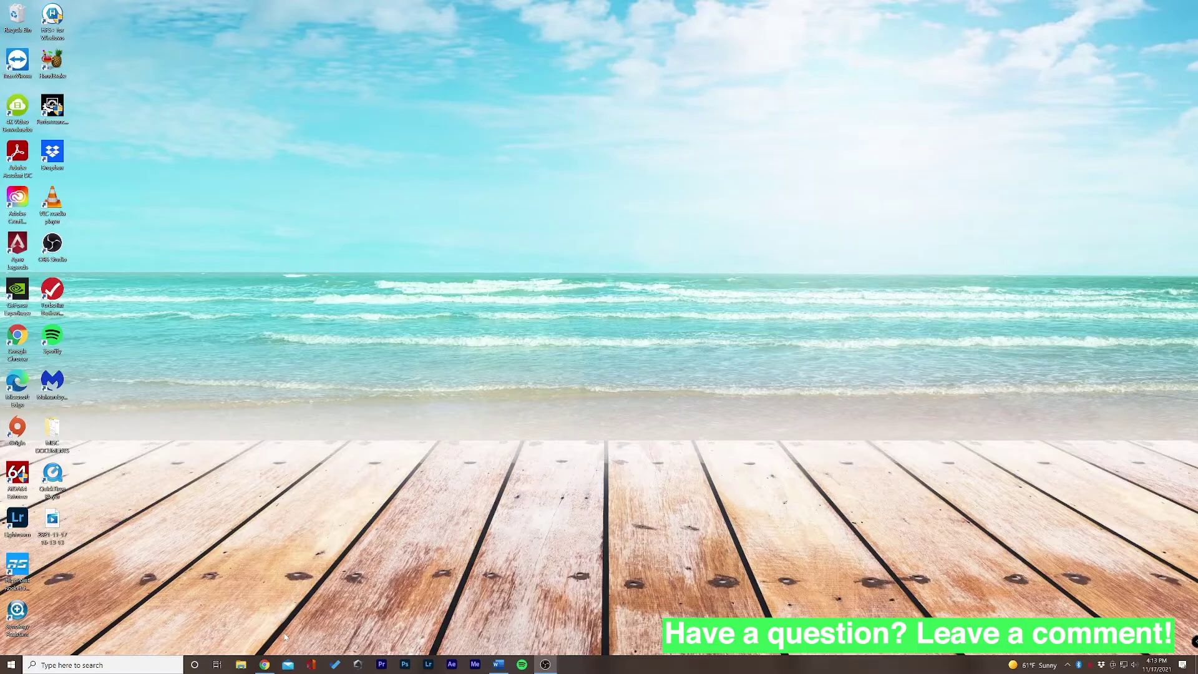
Open a new Chrome window from the taskbar jump list, reposition it, and load YouTube's home page.
right_click(266, 665)
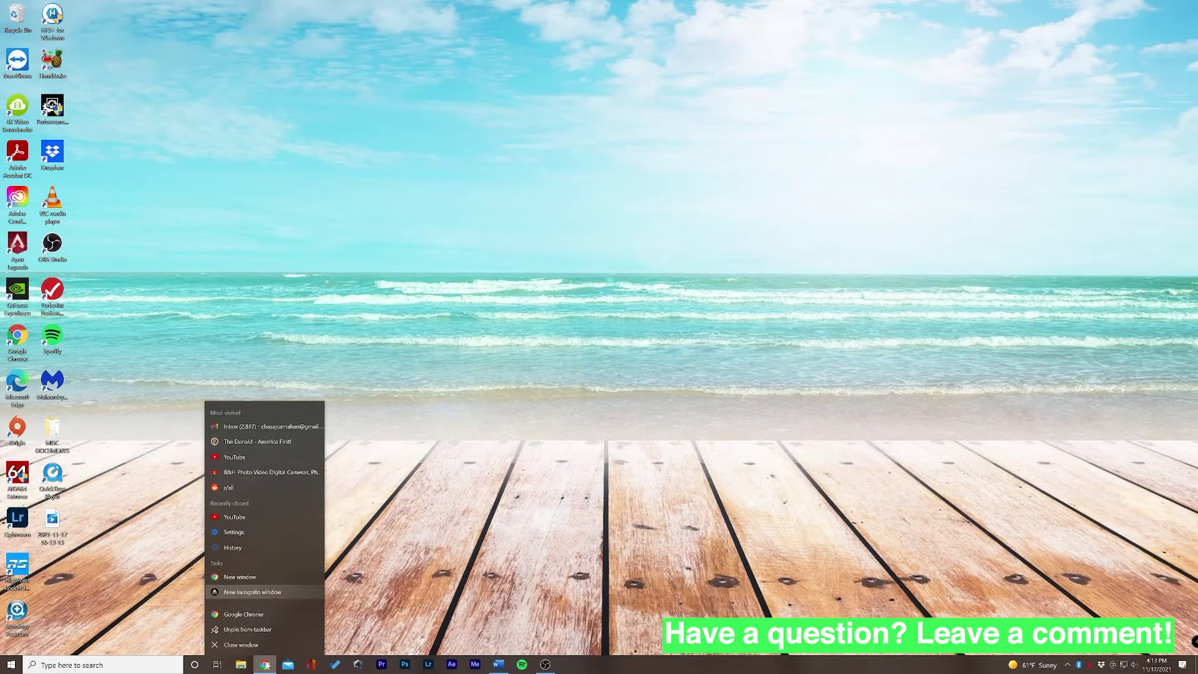
click(267, 631)
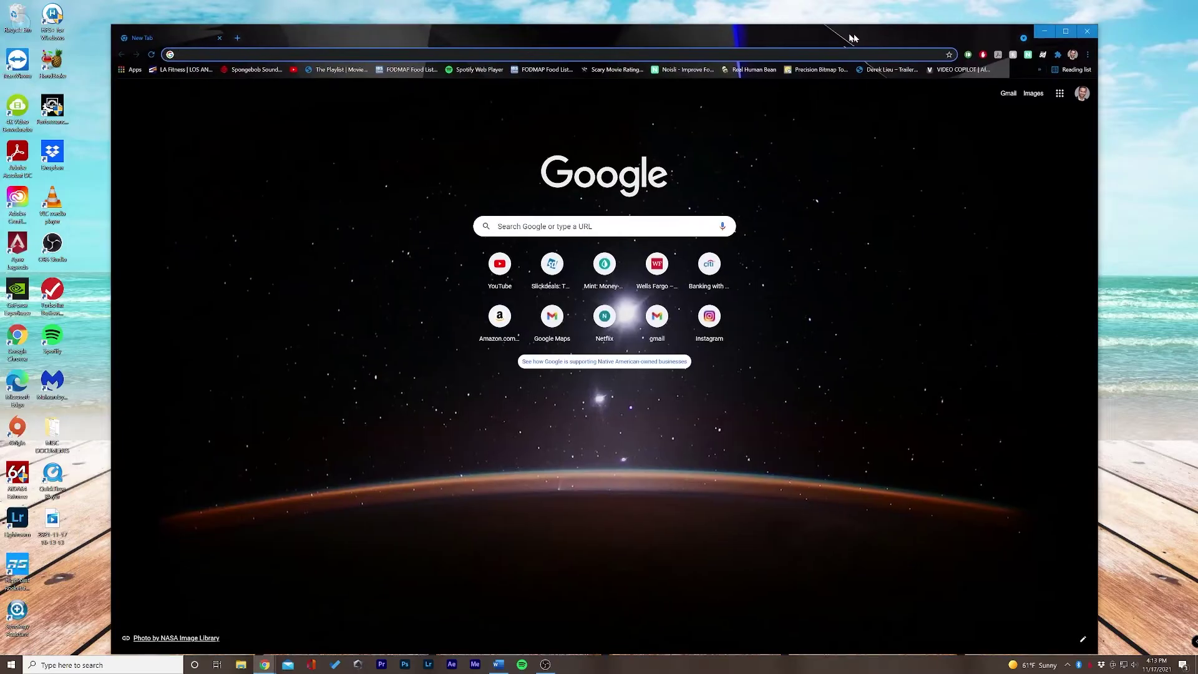
drag(140, 28, 839, 28)
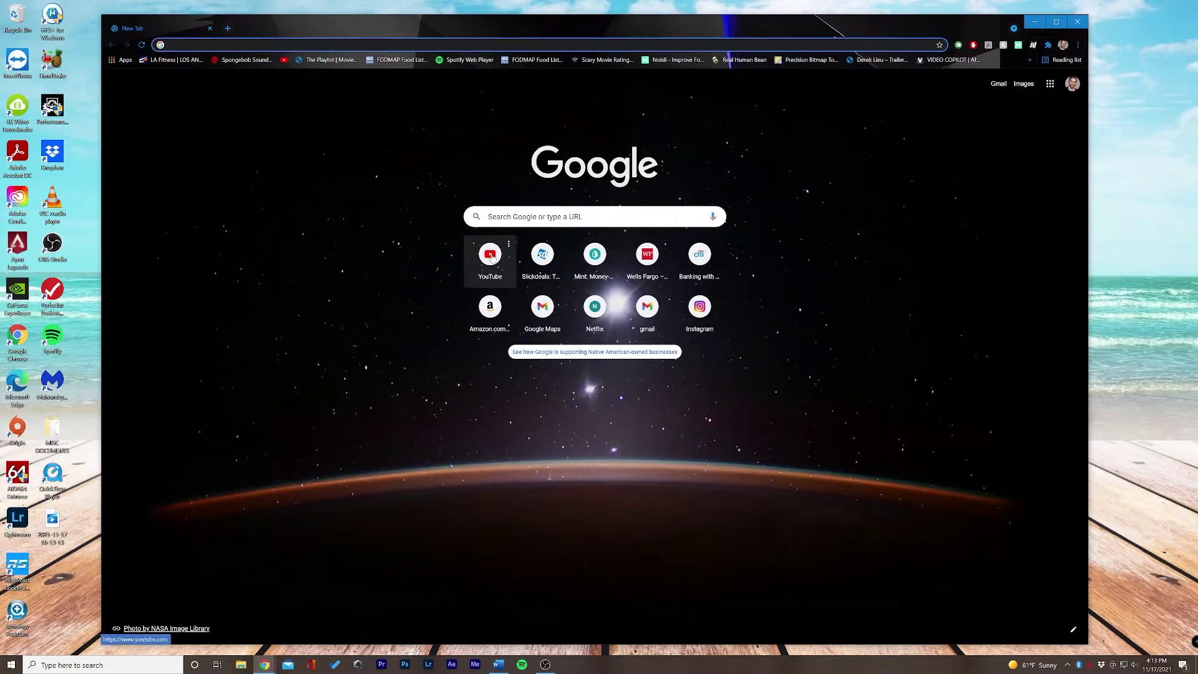
click(491, 253)
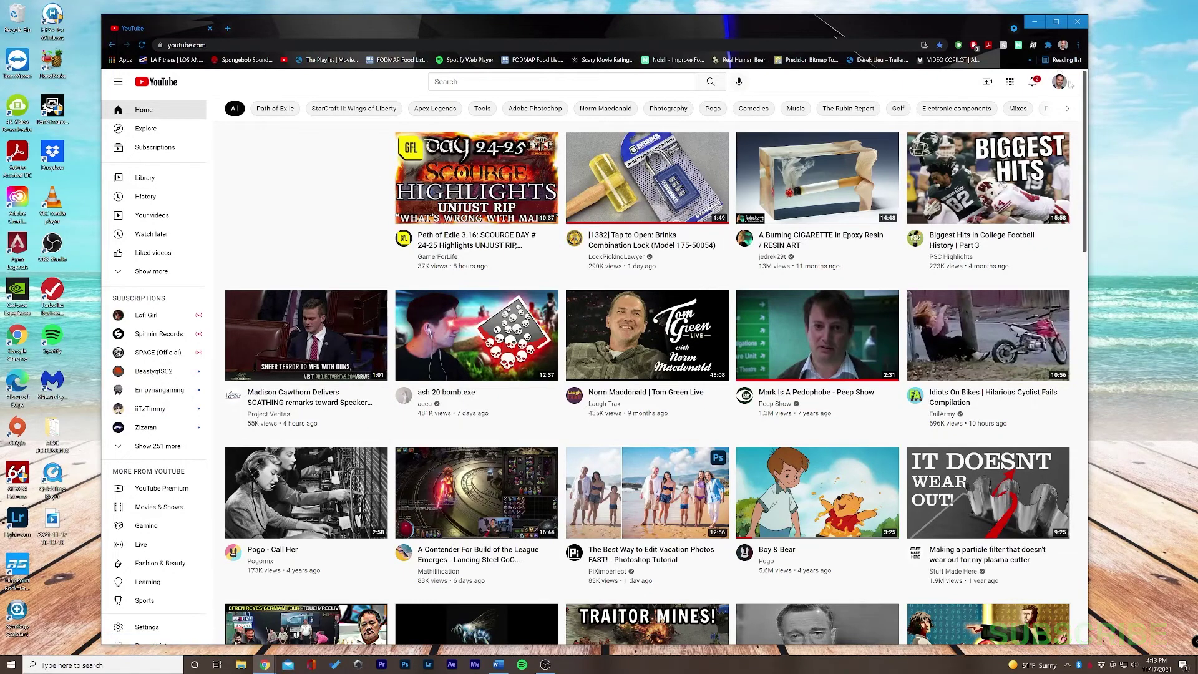
Open Chrome Settings from the three-dot menu.
click(1080, 45)
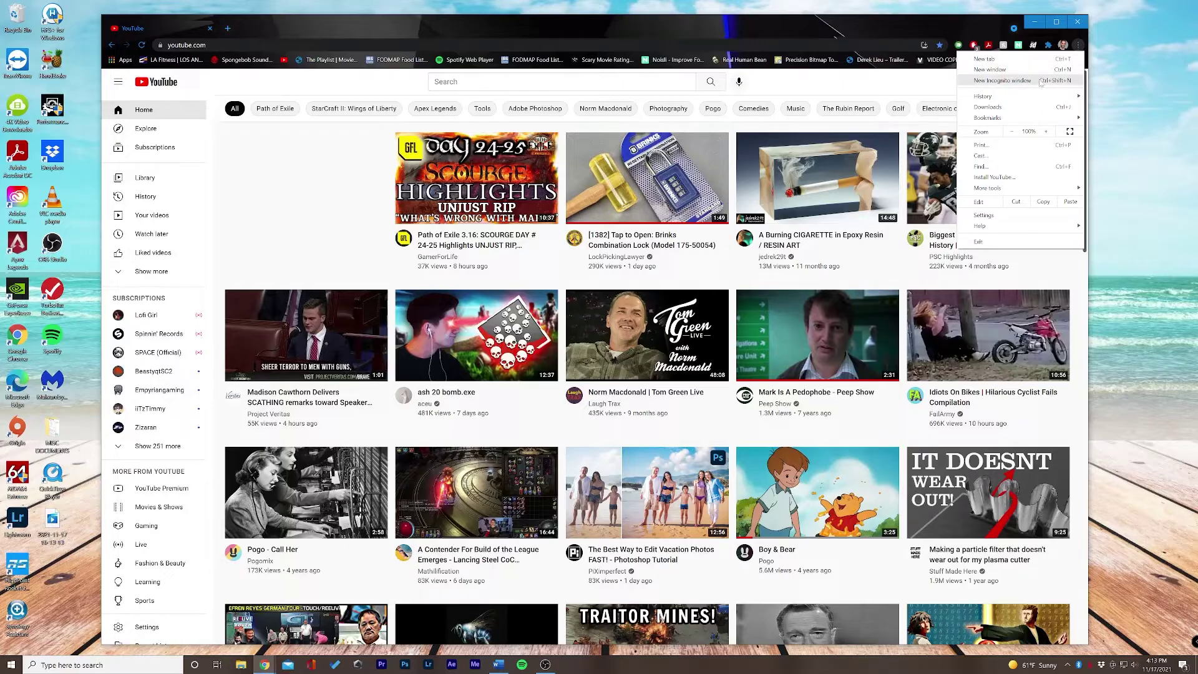
click(983, 216)
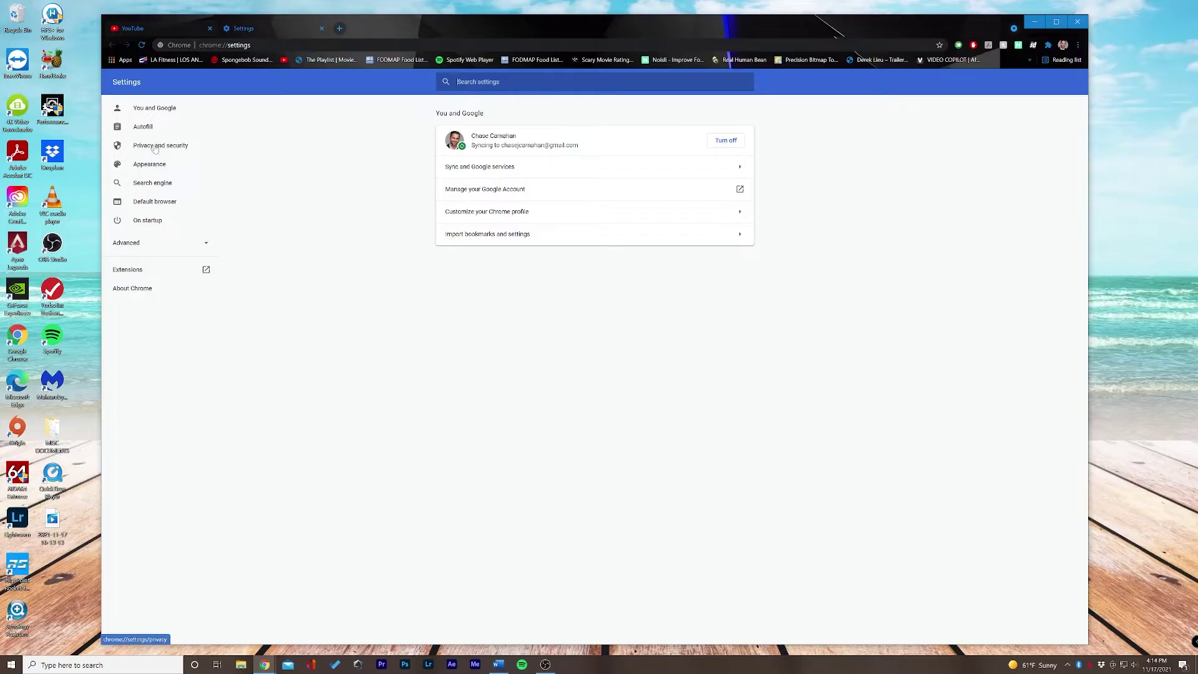
Go to Privacy and security and open the Clear browsing data dialog.
click(156, 146)
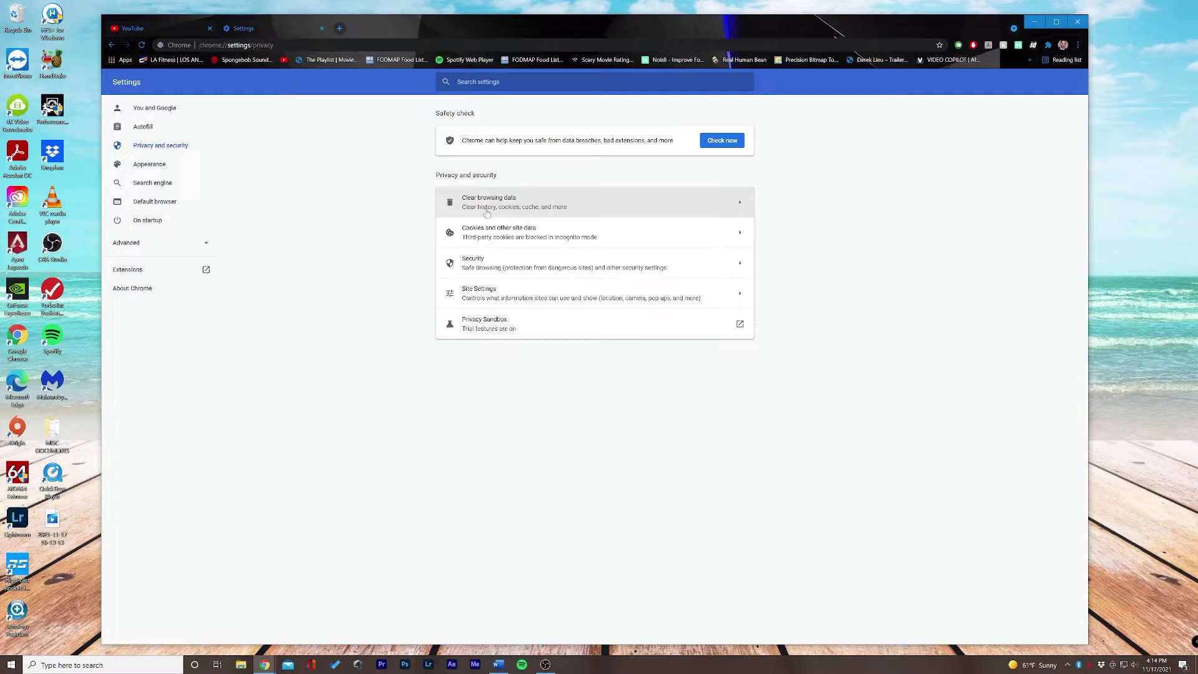
click(601, 208)
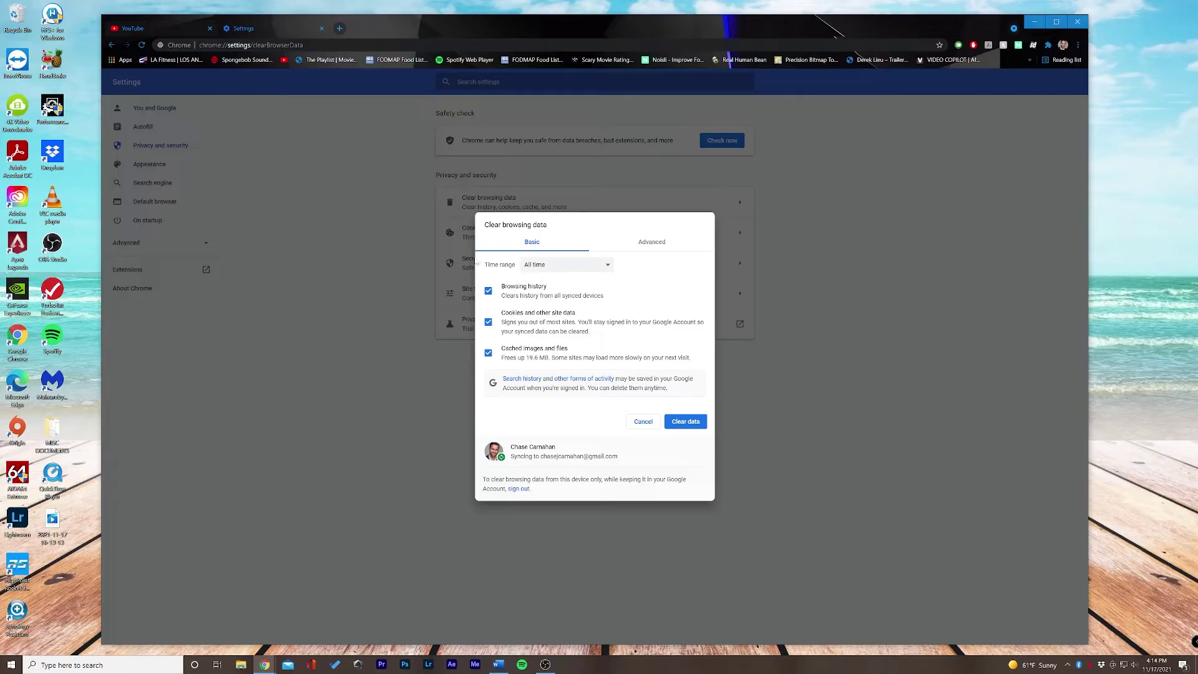
Clear browsing history, cookies and cached files with the time range set to All time.
click(566, 265)
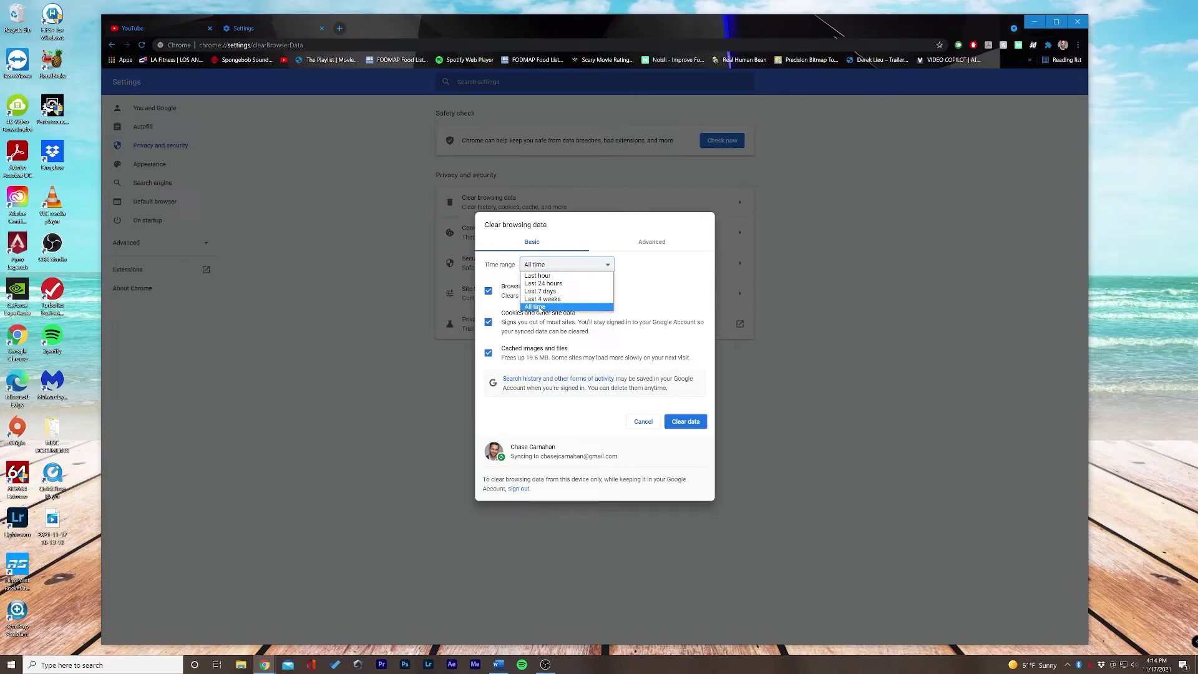
click(539, 306)
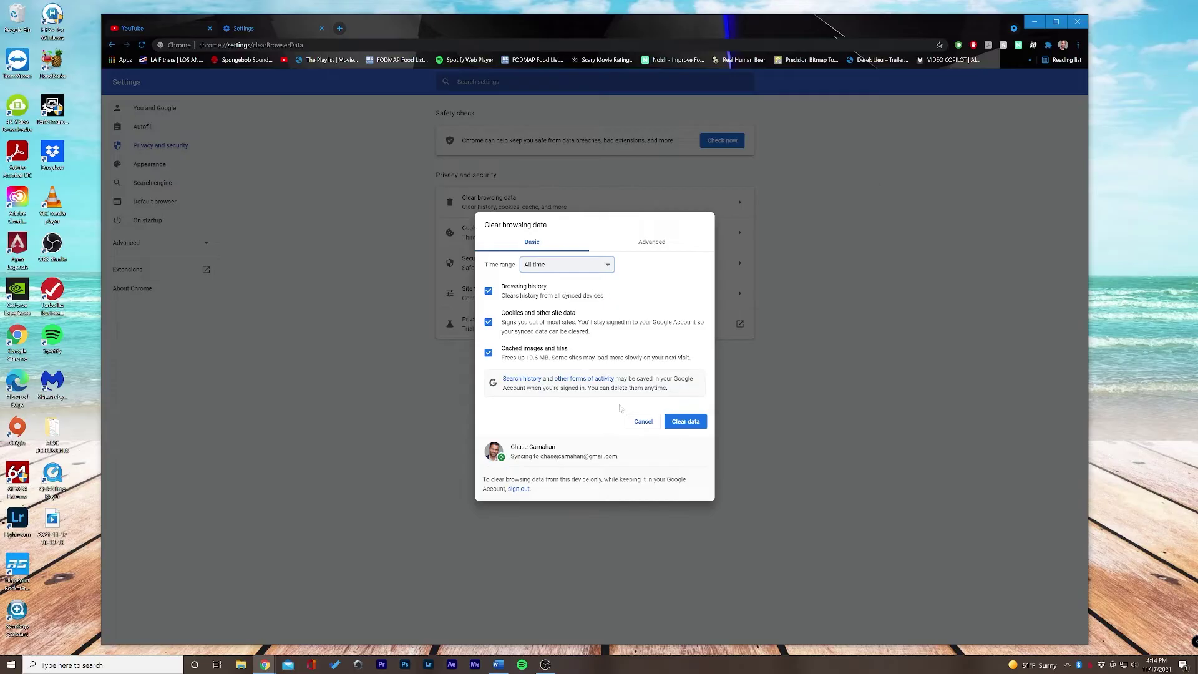
click(689, 423)
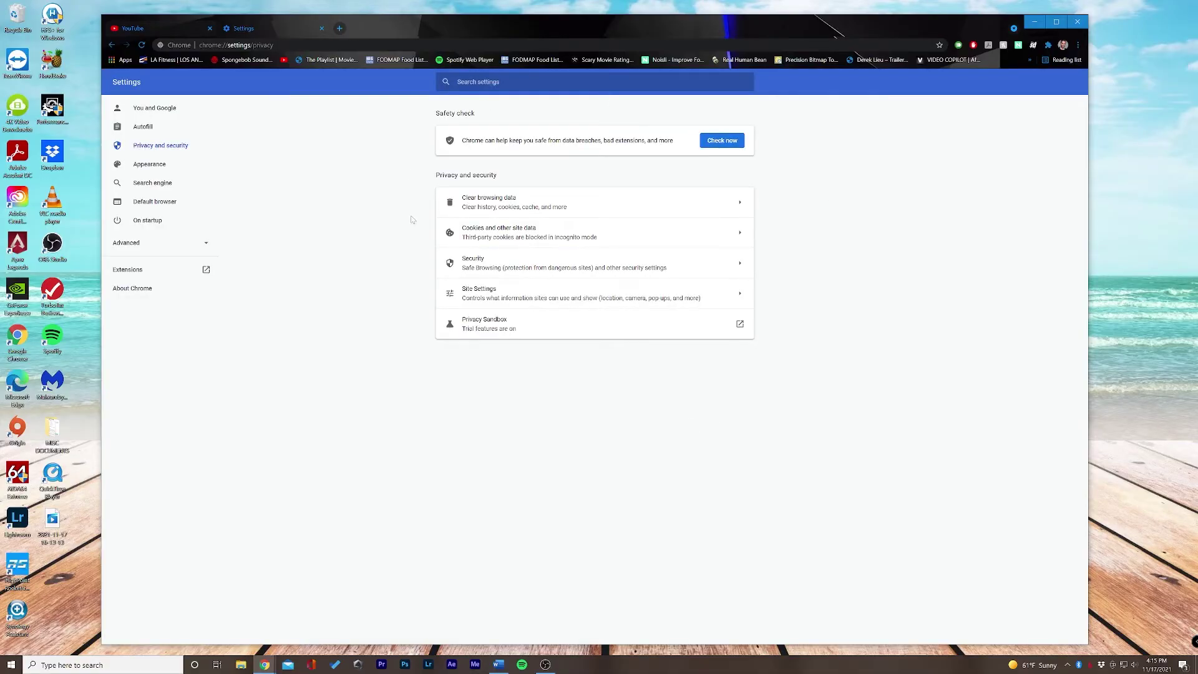
Close the Chrome window and any remaining Chrome windows from the taskbar icon.
click(1076, 22)
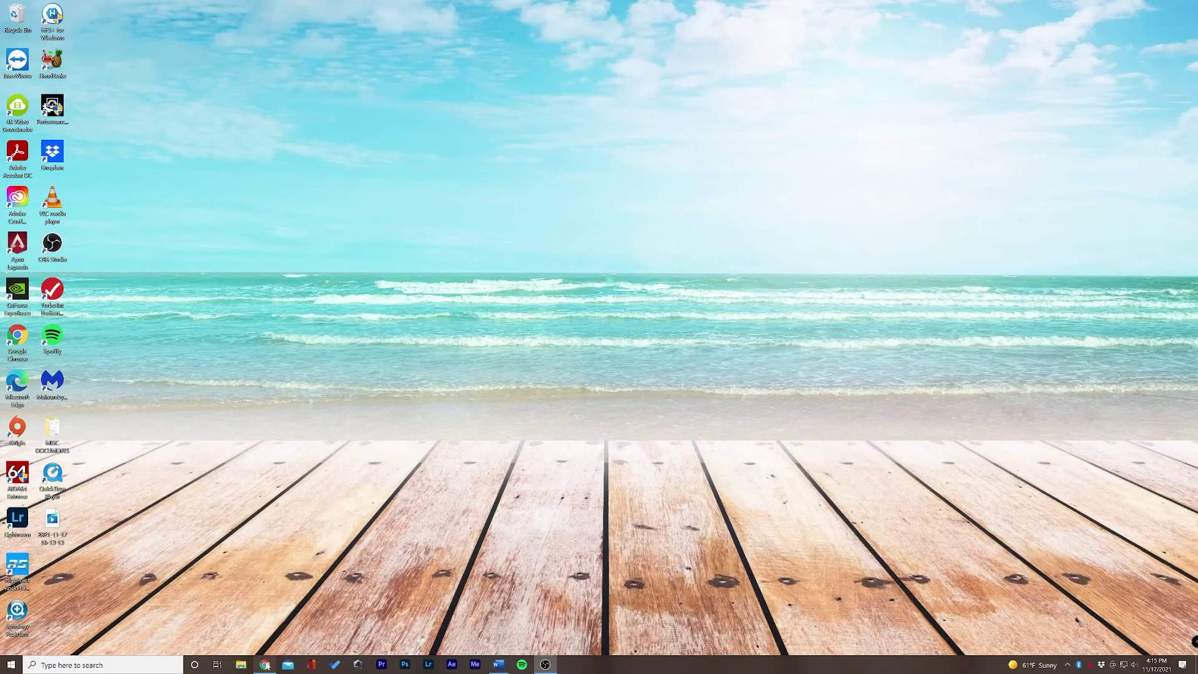
right_click(265, 665)
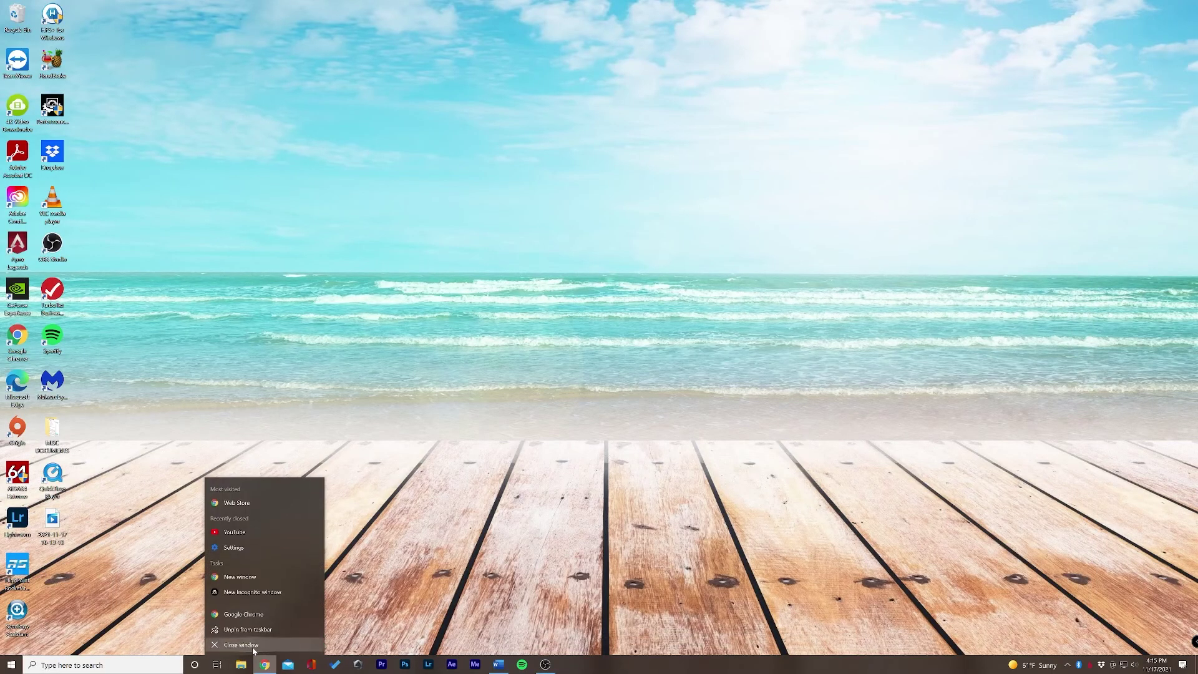
click(254, 646)
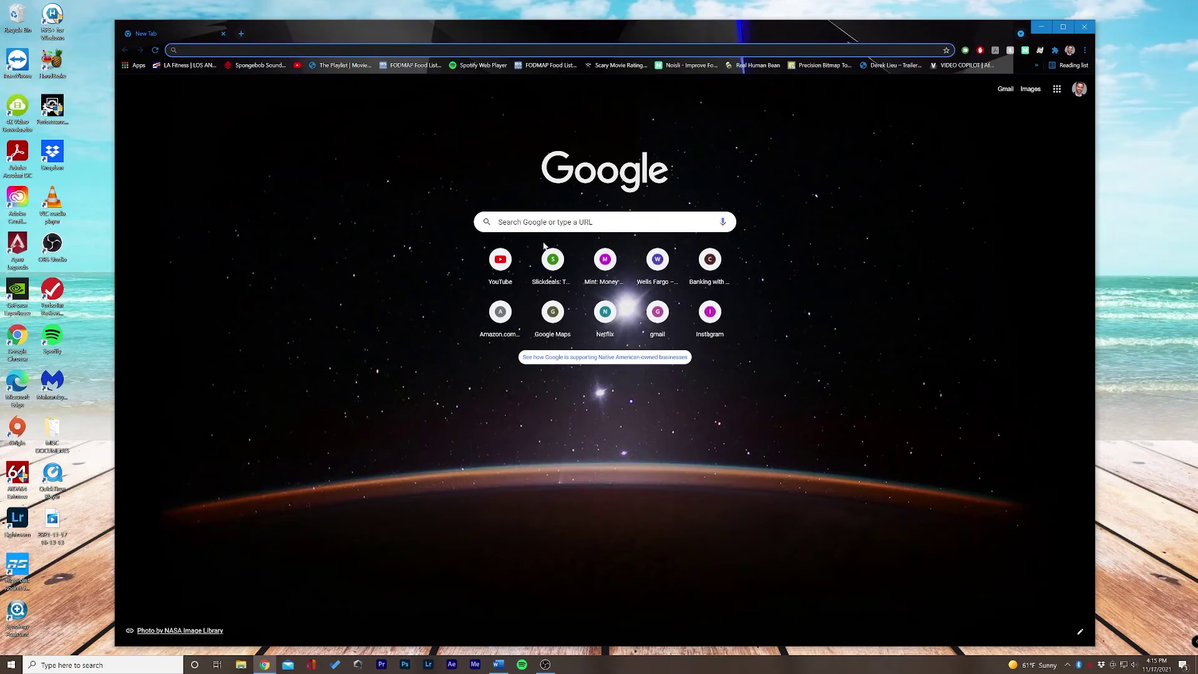
Play and pause the 'rolling squads with iiTzTimmy' YouTube video, then leave the browser for the desktop.
click(500, 262)
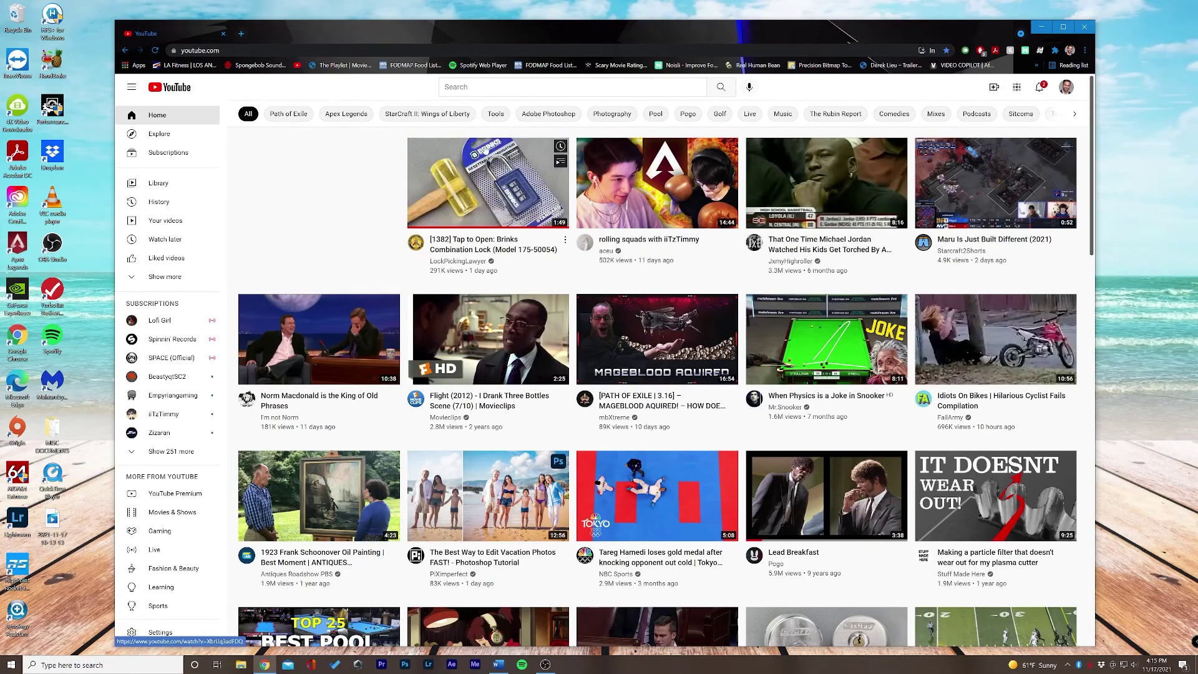
click(655, 182)
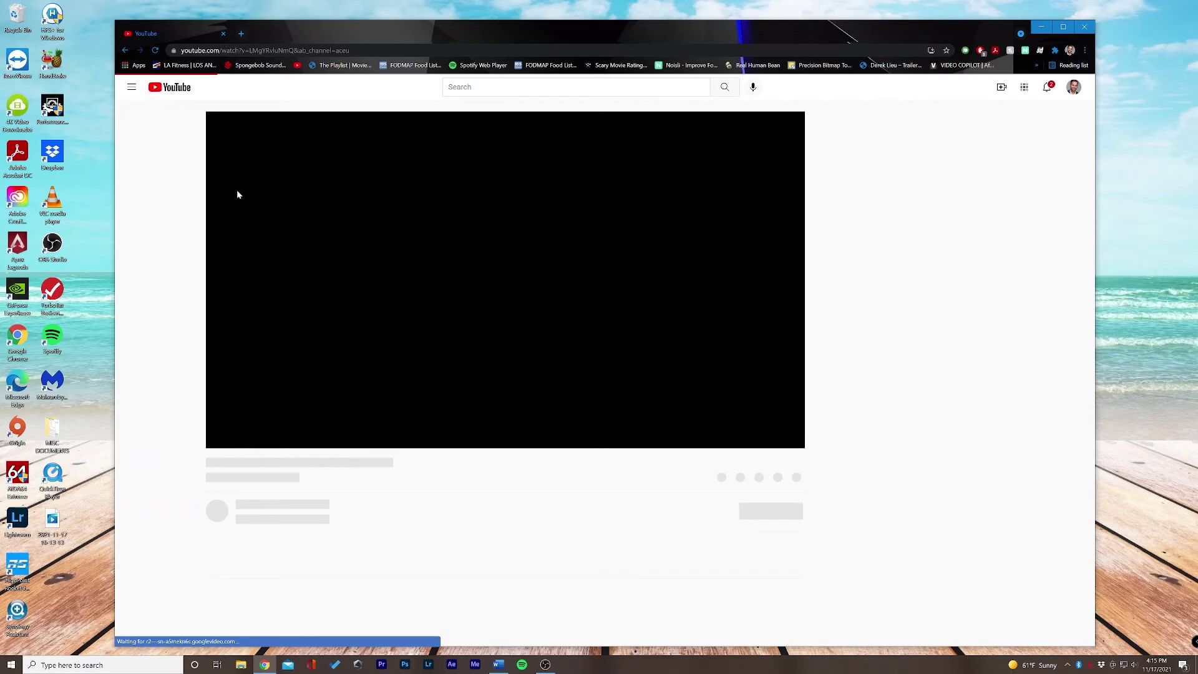
click(489, 253)
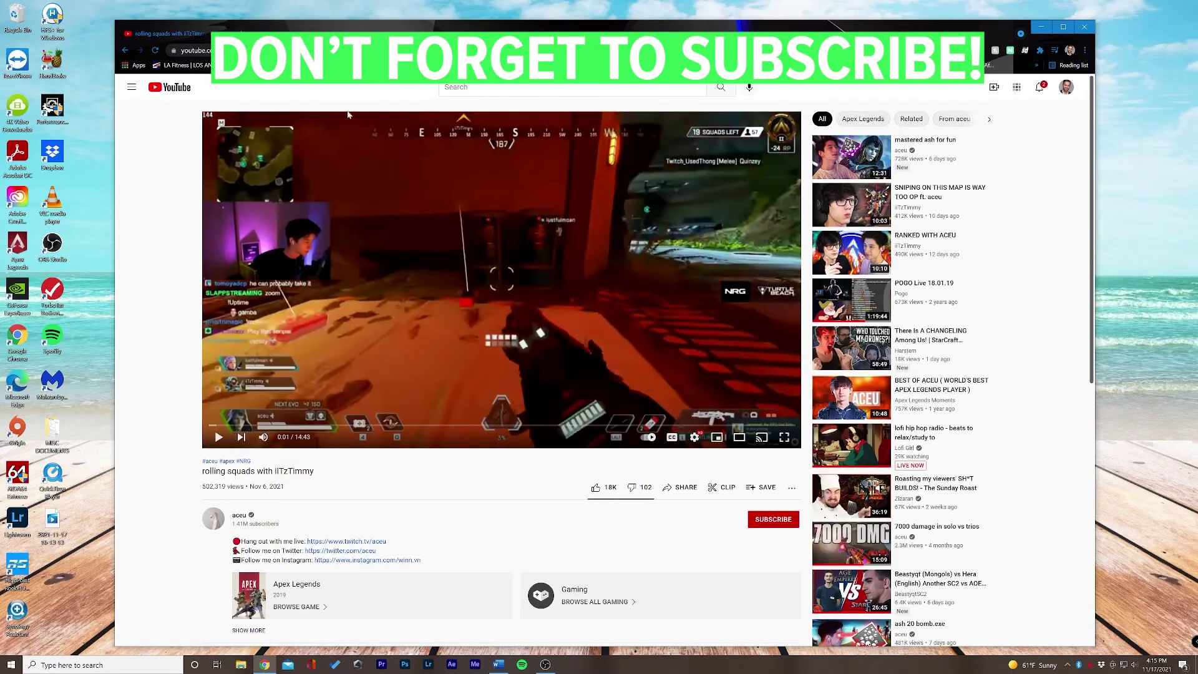
key(super+d)
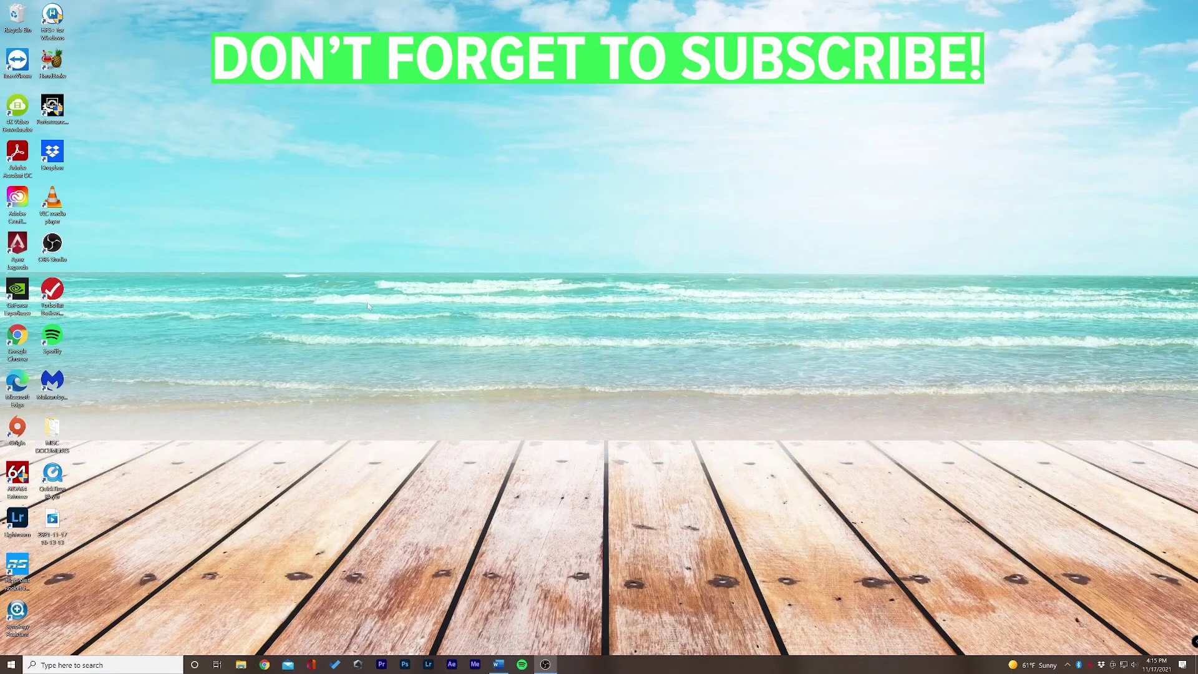